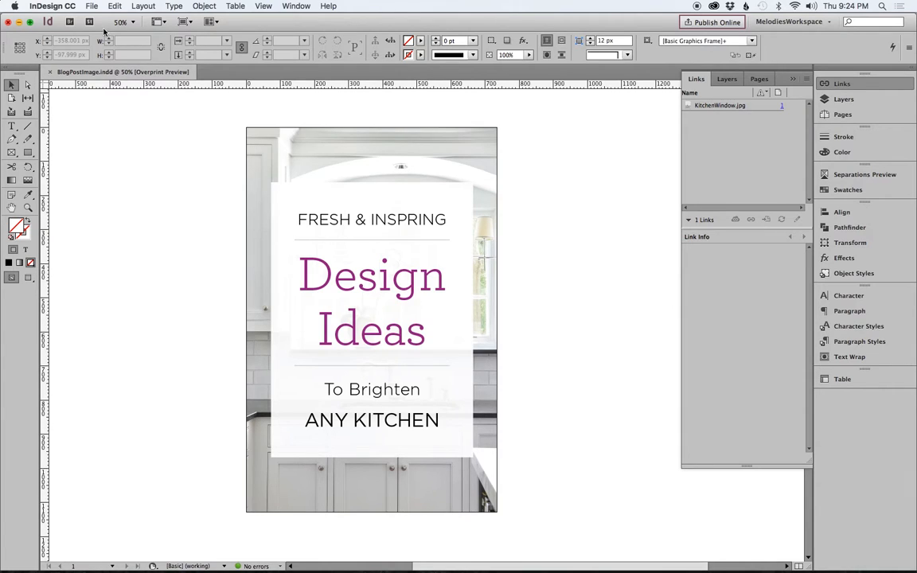
Save the document under the name BlogPostImageTemplate in the InDesign CC 2015 template format.
left_click(93, 7)
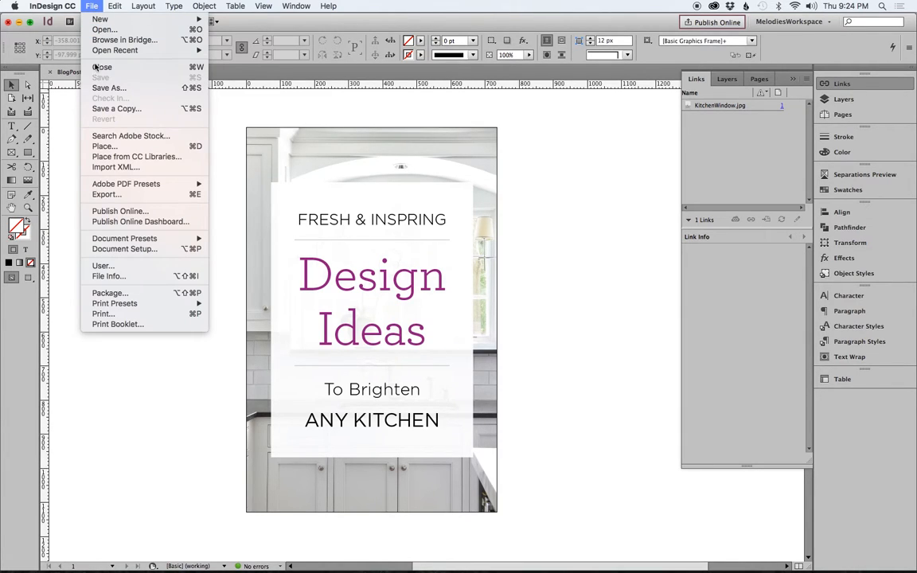
left_click(92, 88)
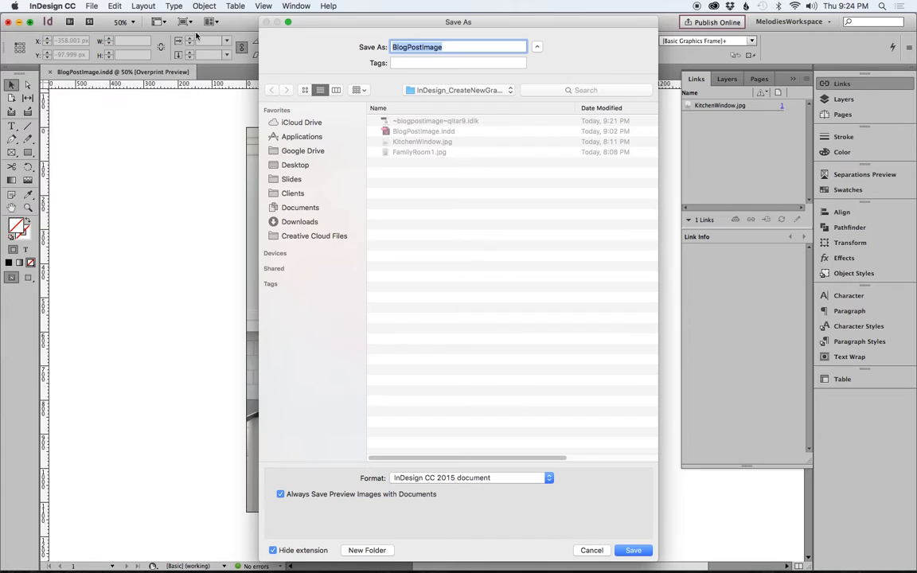
left_click_drag(305, 23, 208, 47)
left_click(359, 70)
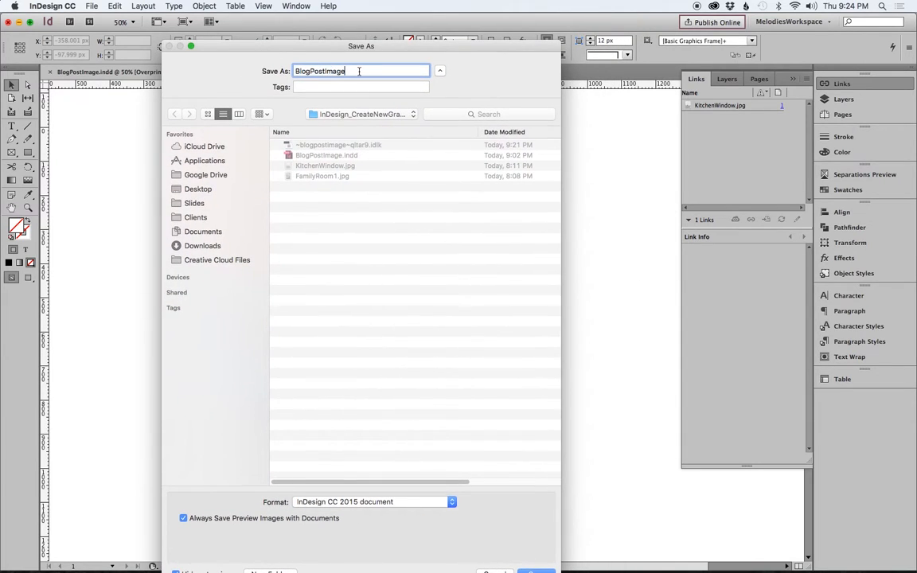
type("Template")
left_click(320, 503)
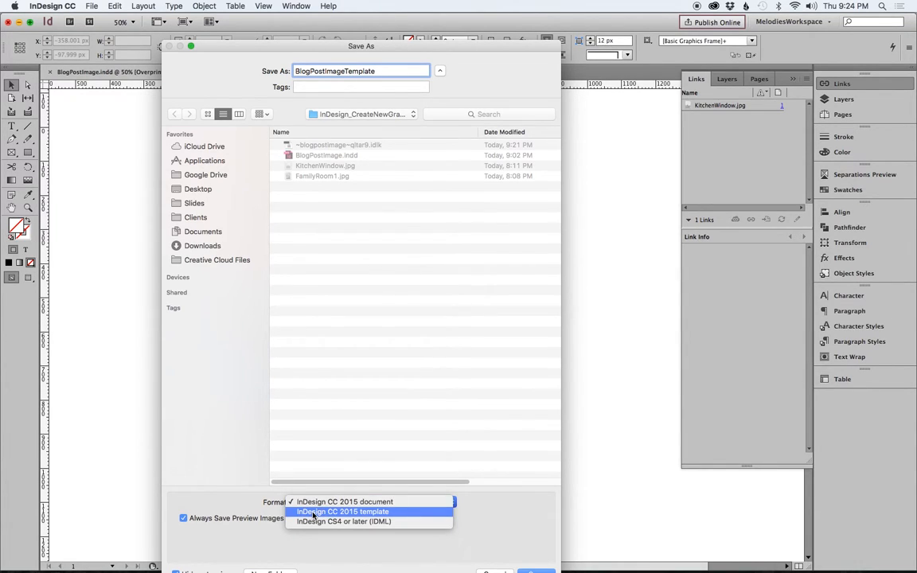
left_click(313, 513)
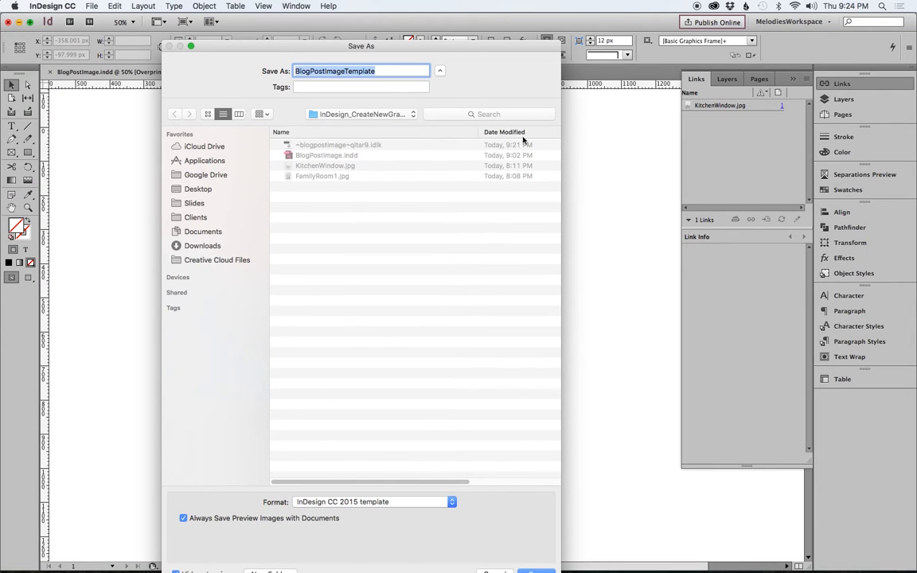
left_click_drag(478, 54, 476, 24)
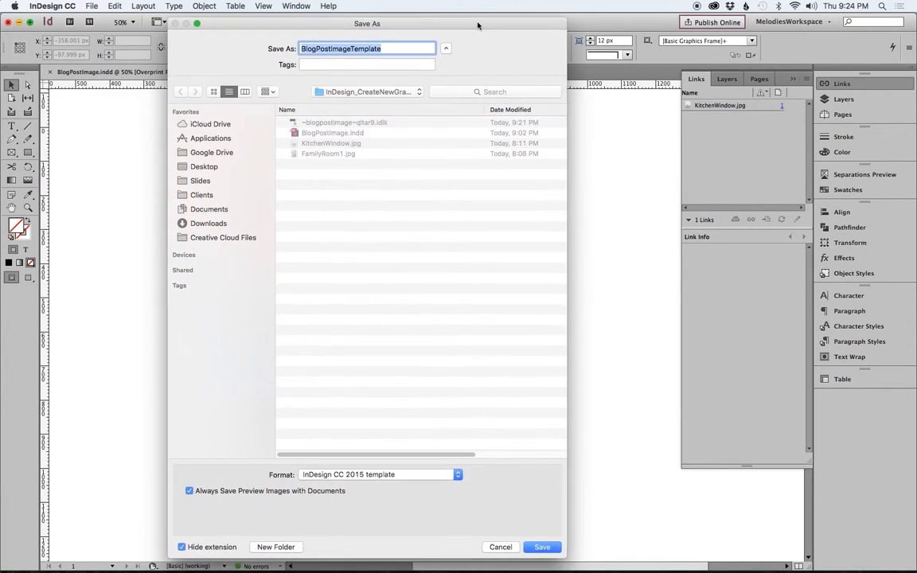
left_click(542, 548)
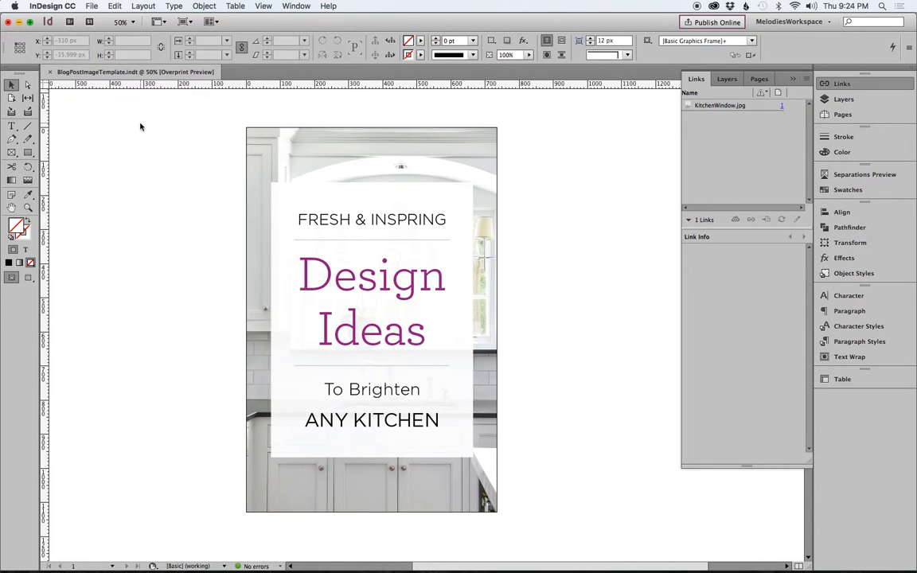
Close the template document and open a new copy from BlogPostImageTemplate.indt in the InDesign_CreateNewGraphic folder in Finder.
left_click(8, 22)
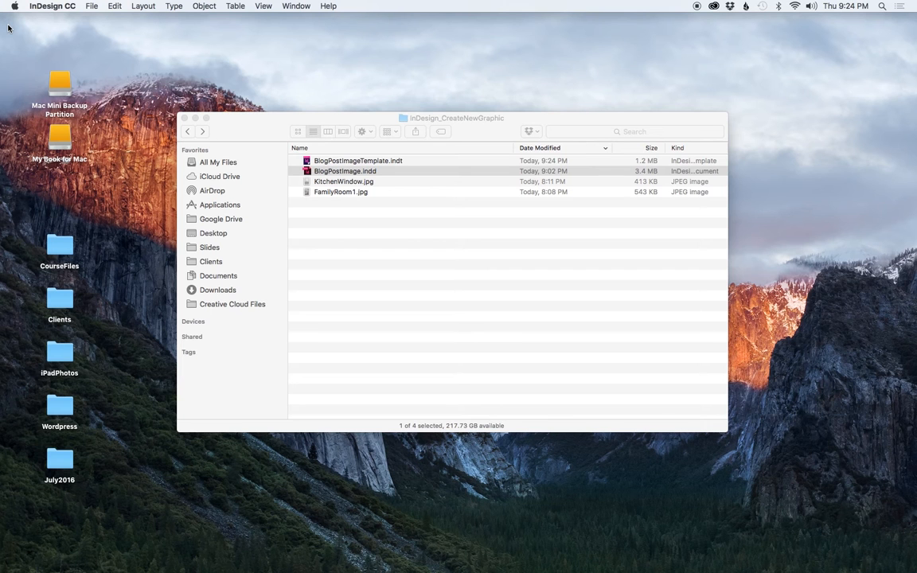
left_click(426, 283)
left_click(369, 221)
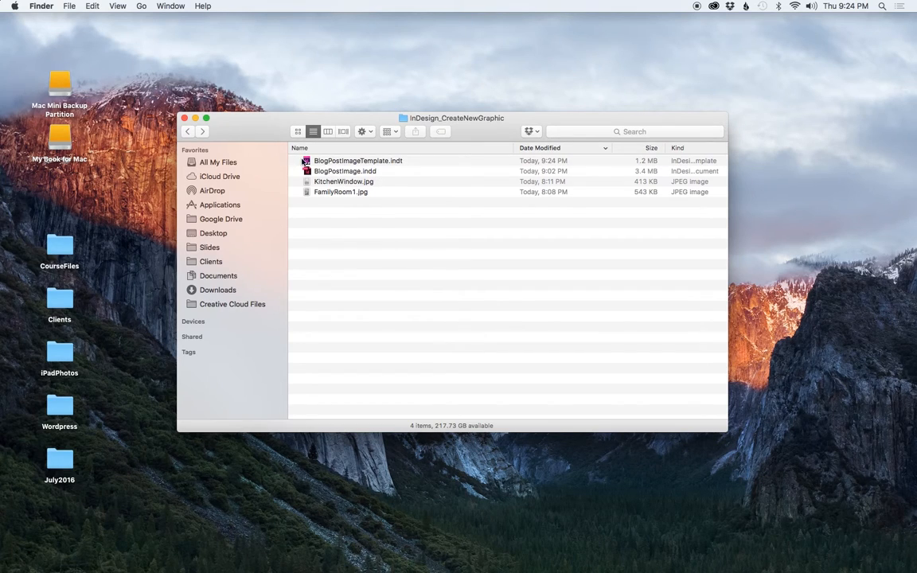
left_click(347, 163)
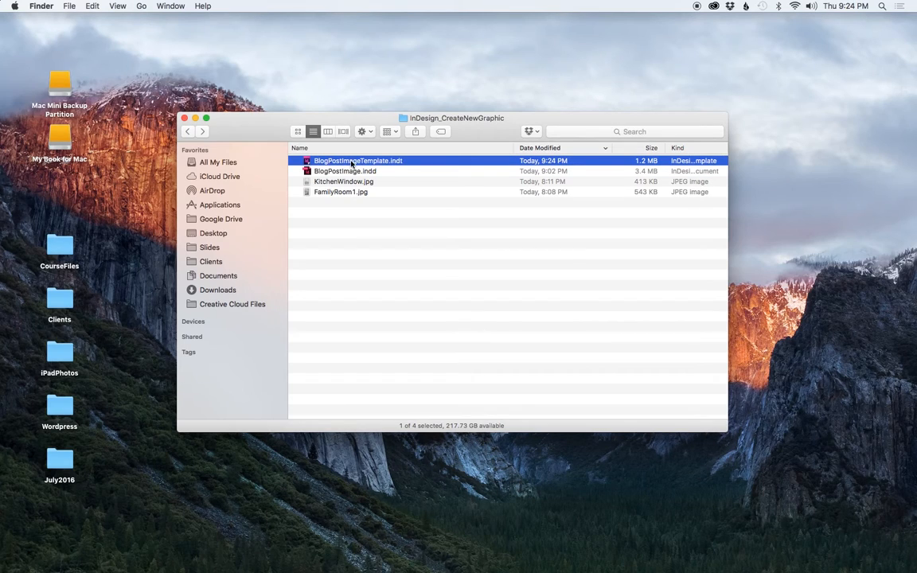
double_click(351, 164)
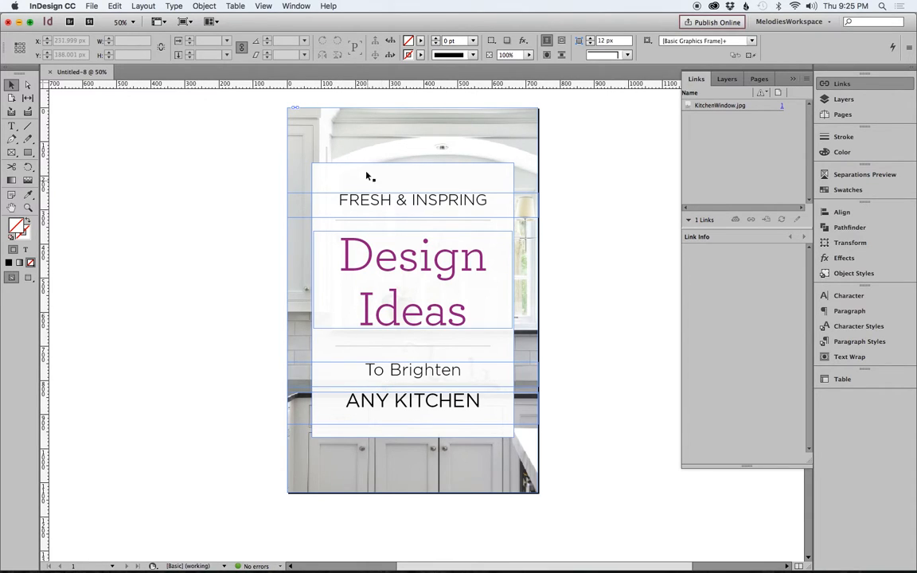
Turn on Overprint Preview for the untitled document and dismiss the blending space warning.
left_click(264, 6)
left_click(261, 21)
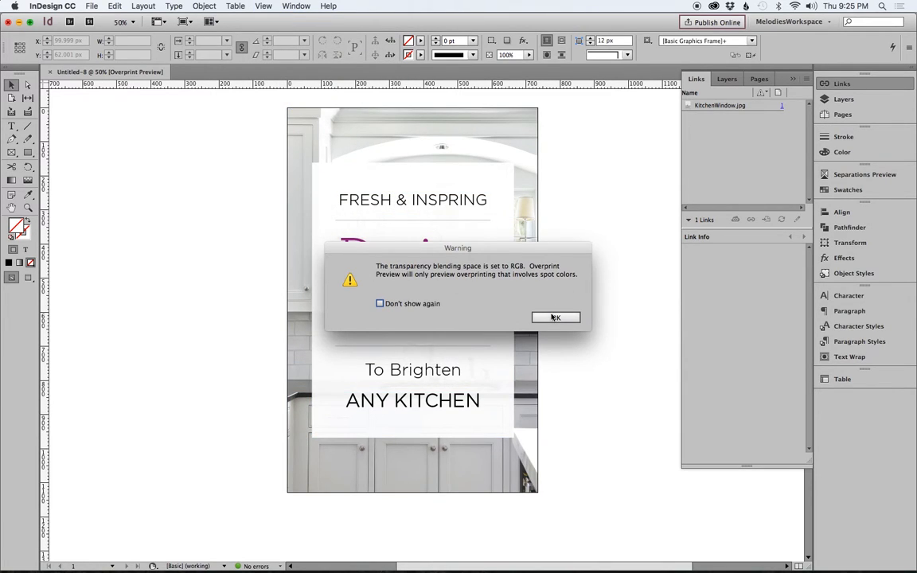
left_click(556, 318)
scroll(638, 325, "up", 1)
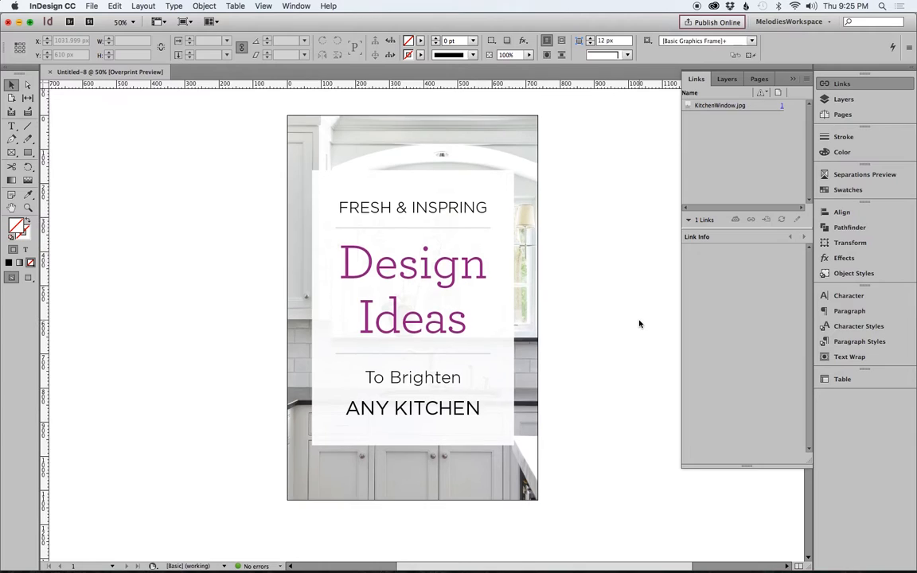
left_click_drag(621, 567, 634, 567)
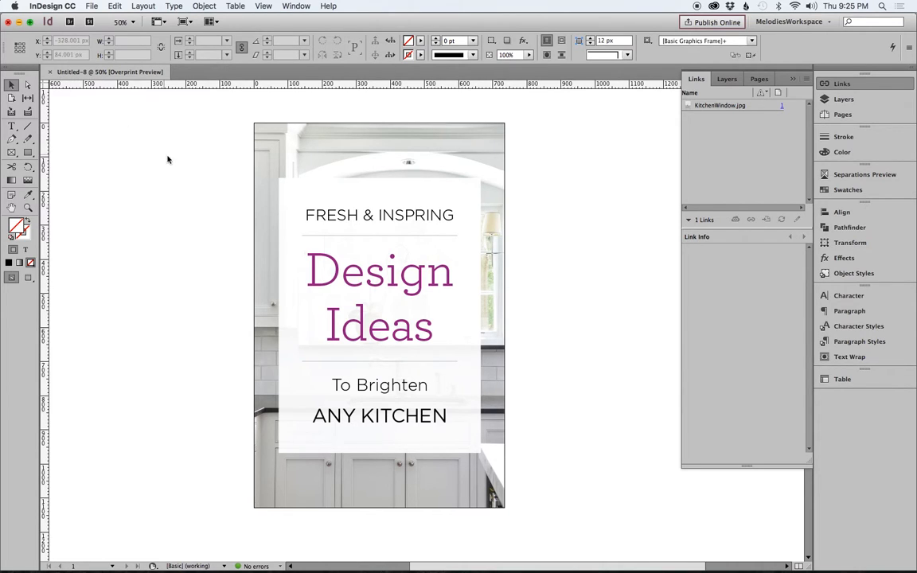
Save the untitled document as NewPostImage in the InDesign CC 2015 document format.
left_click(92, 8)
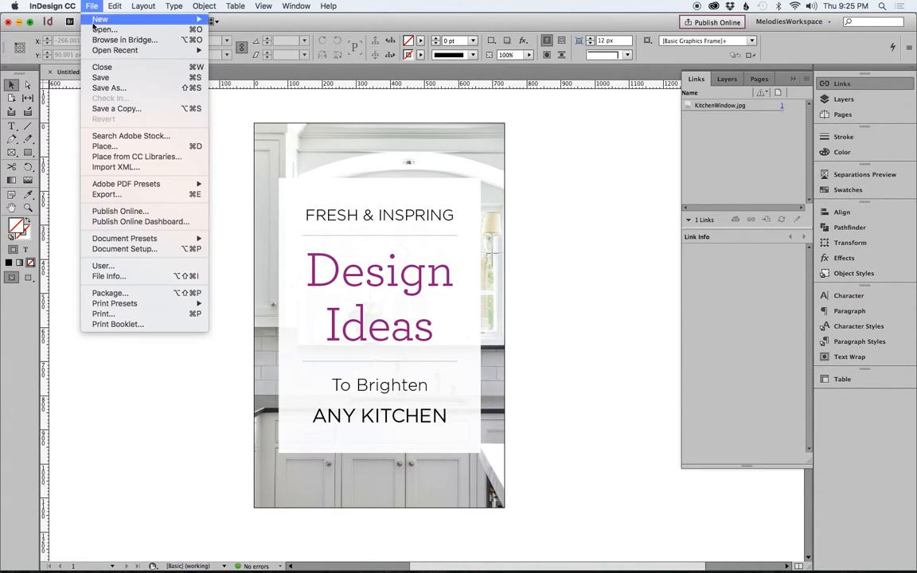
left_click(110, 78)
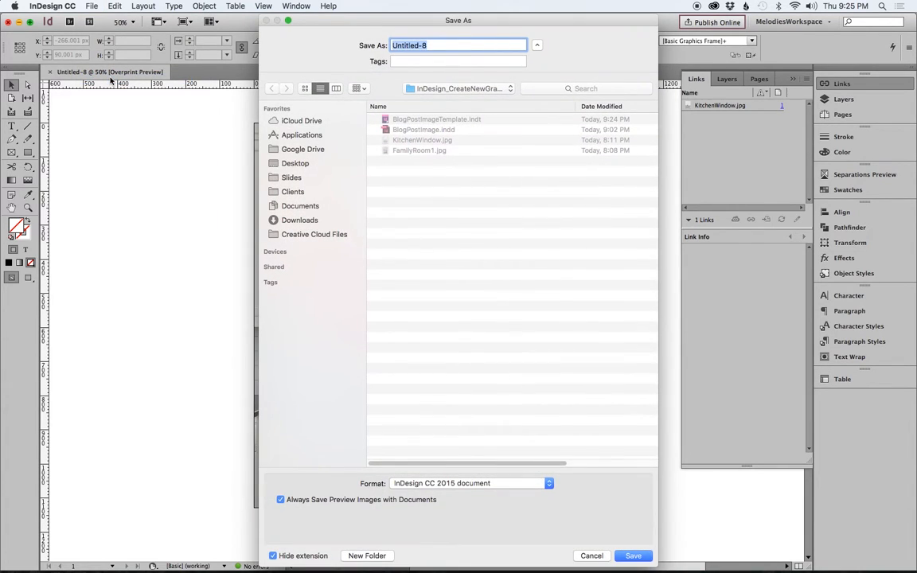
type("NewPostImage")
left_click(633, 556)
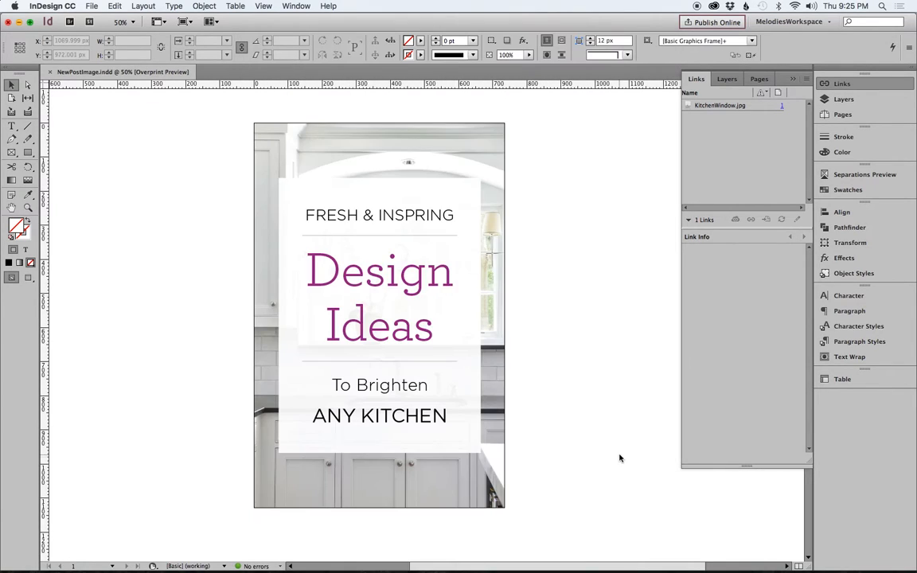
Relink the background photo KitchenWindow.jpg to FamilyRoom1.jpg from the project folder.
left_click_drag(575, 568, 589, 566)
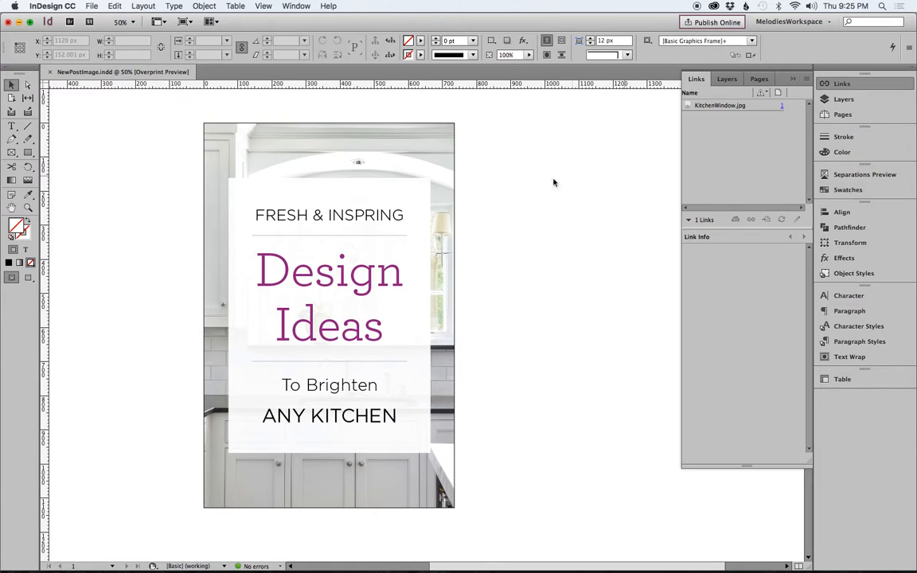
left_click(428, 160)
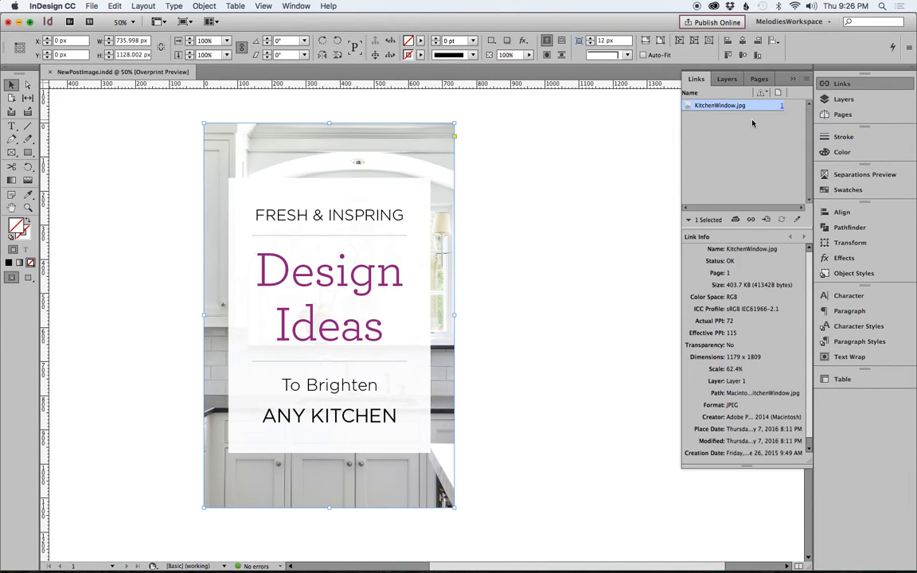
left_click(751, 220)
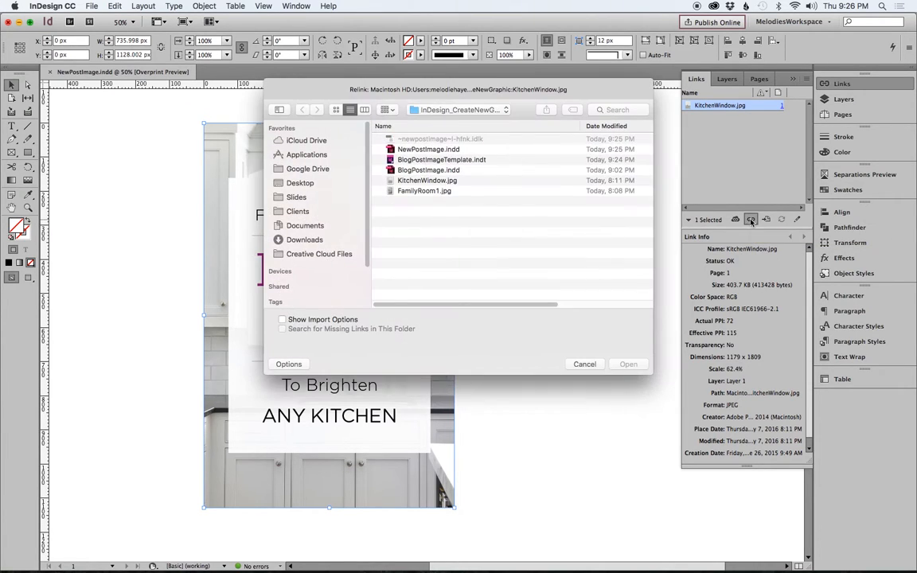
left_click_drag(538, 87, 533, 112)
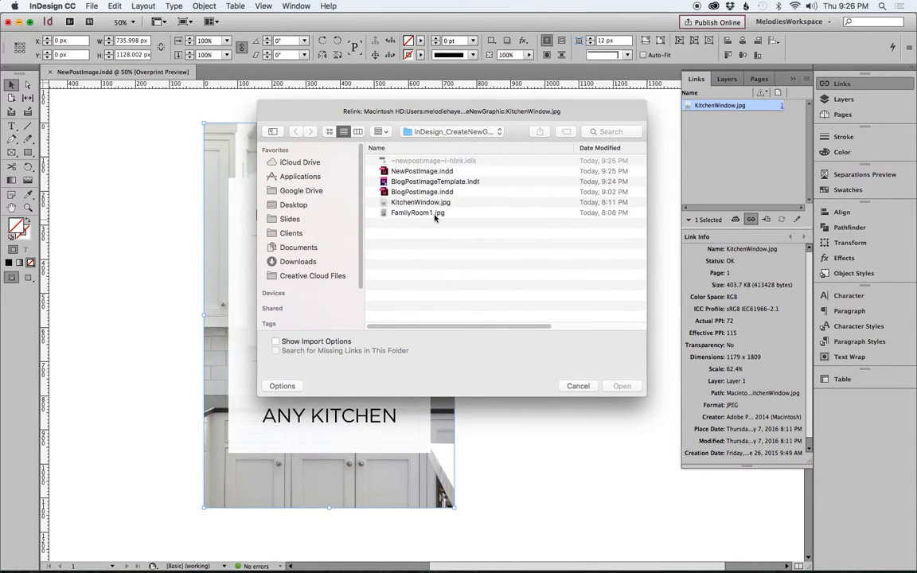
left_click(409, 213)
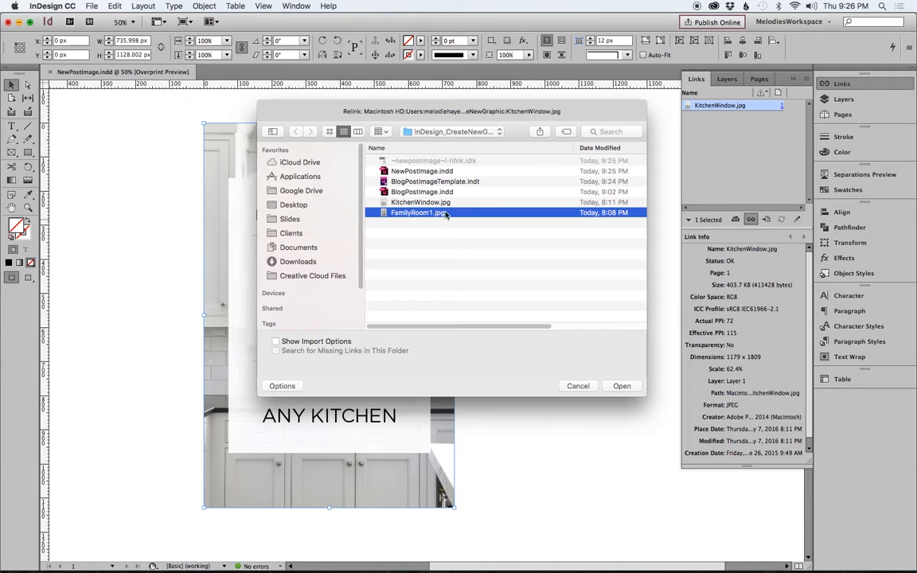
left_click(622, 385)
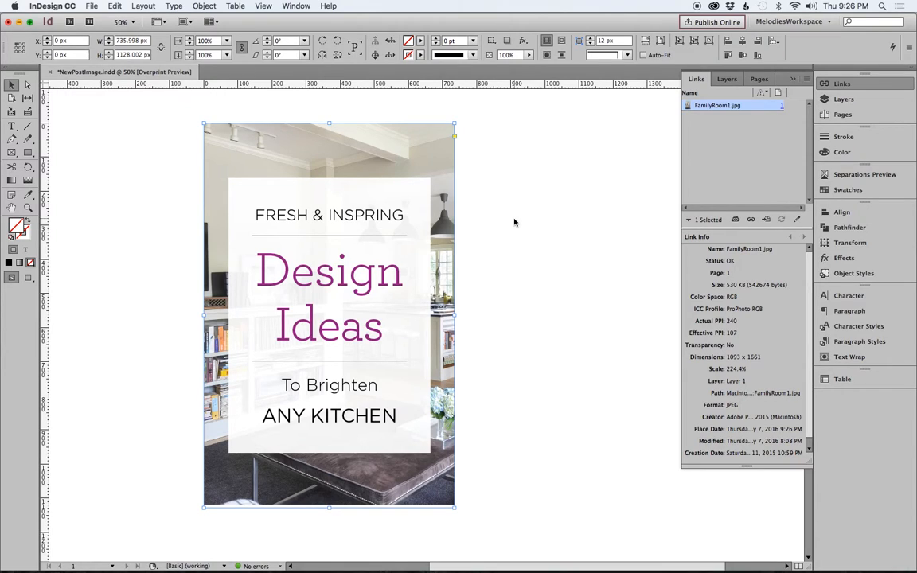
left_click(555, 315)
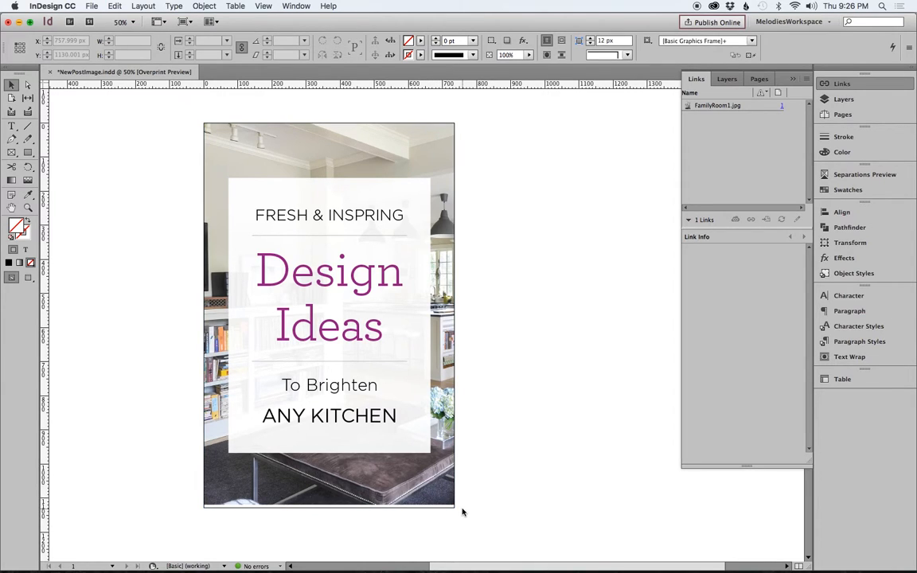
Scale the background photo up slightly to fill the page, trim its frame back to the page edges, and save the document.
left_click(458, 507)
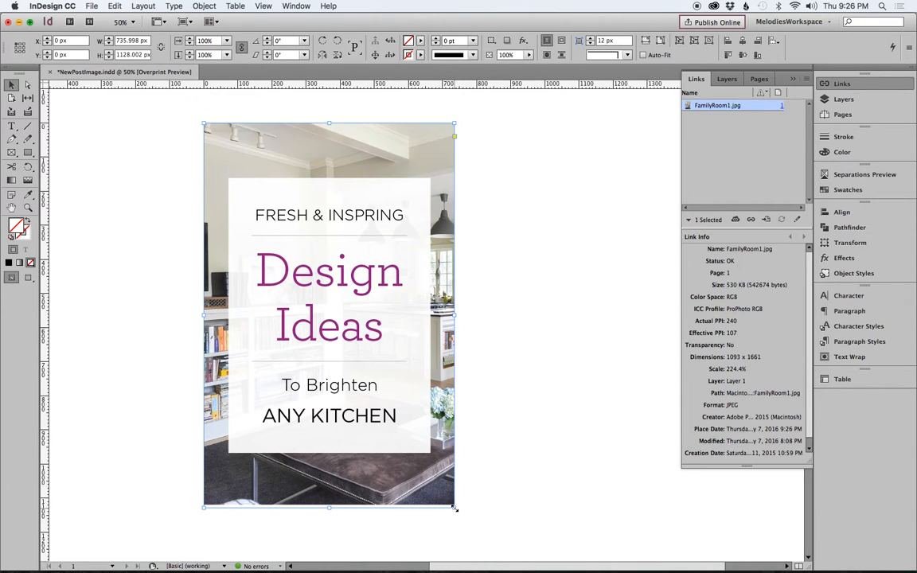
left_click_drag(454, 507, 459, 512)
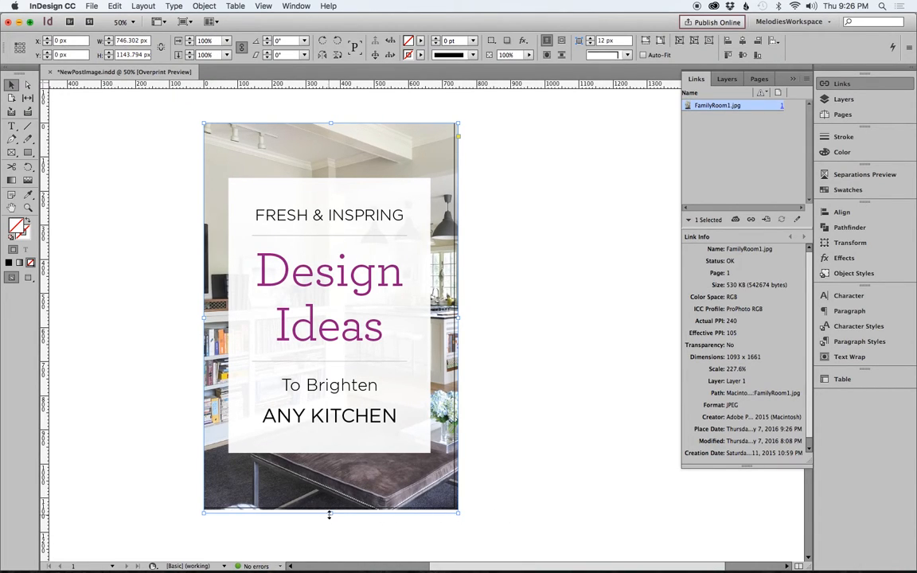
left_click_drag(329, 515, 328, 510)
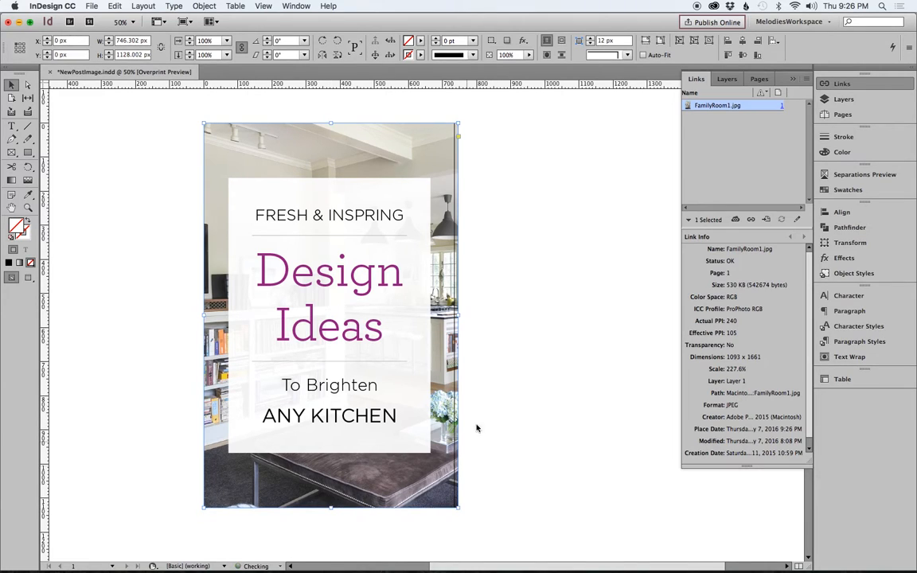
left_click_drag(459, 315, 454, 315)
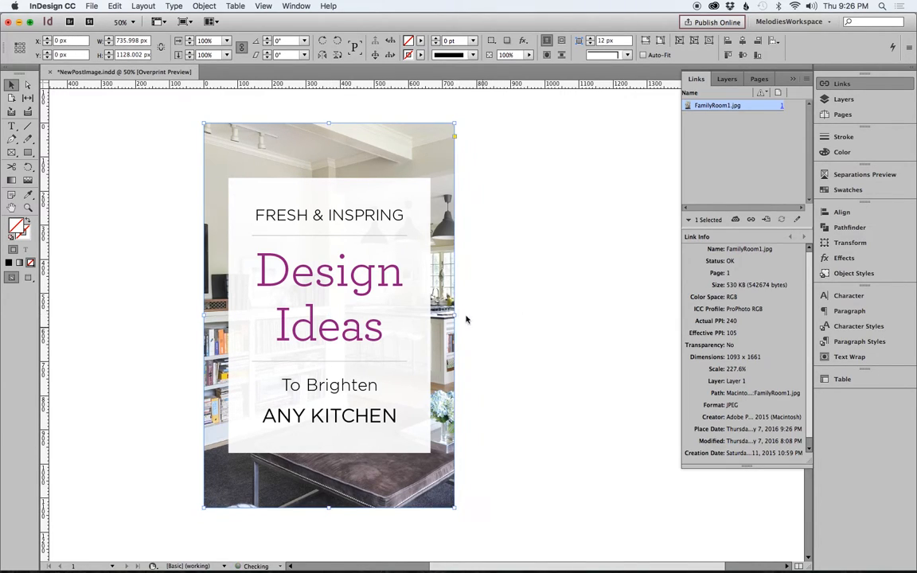
left_click(526, 431)
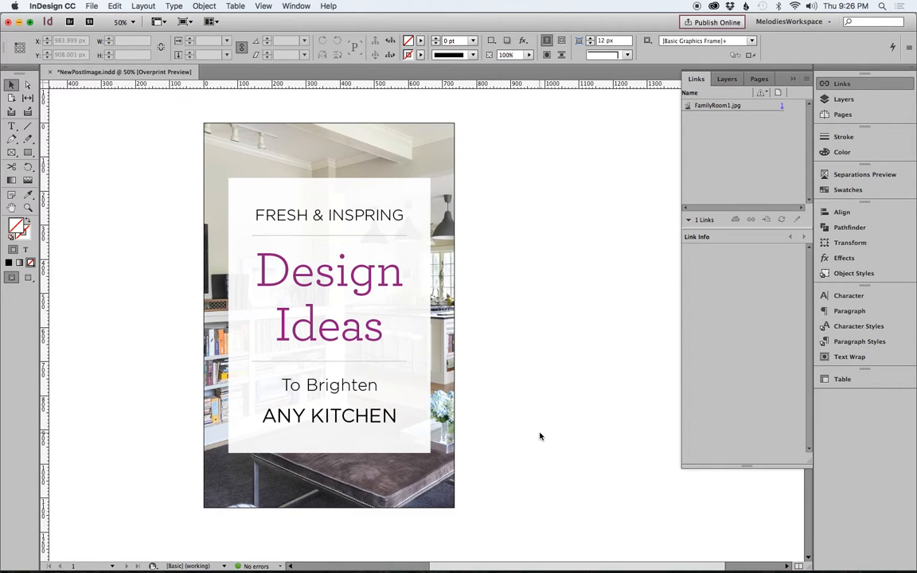
left_click(92, 6)
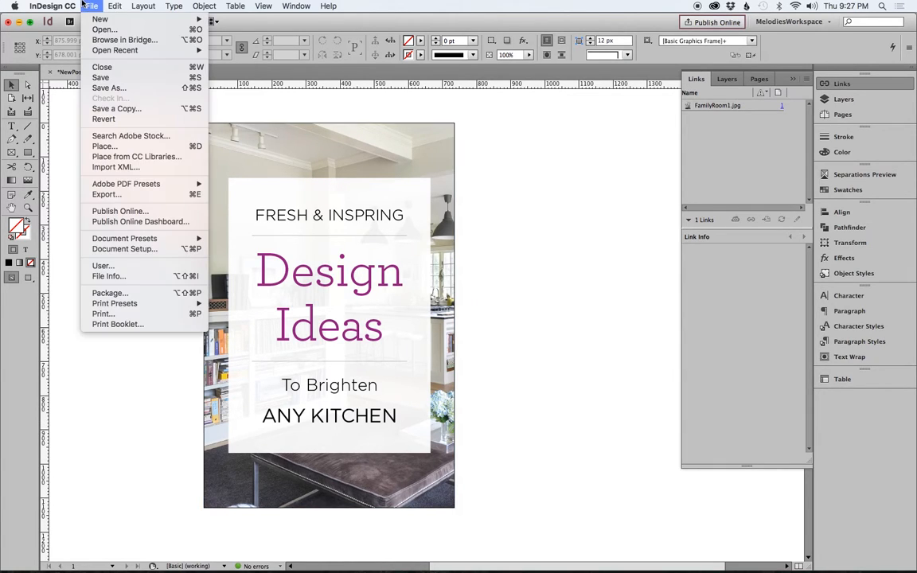
left_click(98, 77)
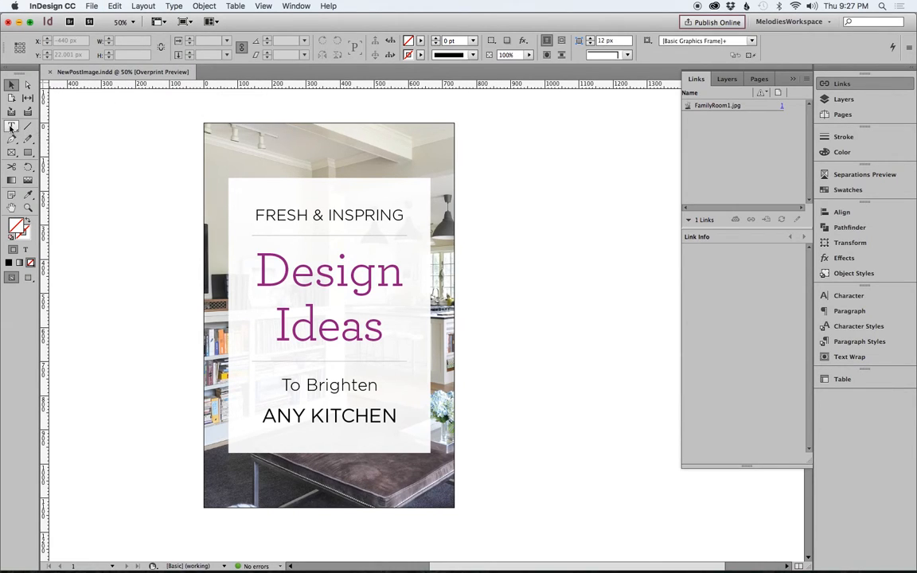
Replace the "FRESH & INSPRING" line above the title with "SIMPLE & ELEGANT".
left_click(11, 126)
left_click(327, 215)
key("super+a")
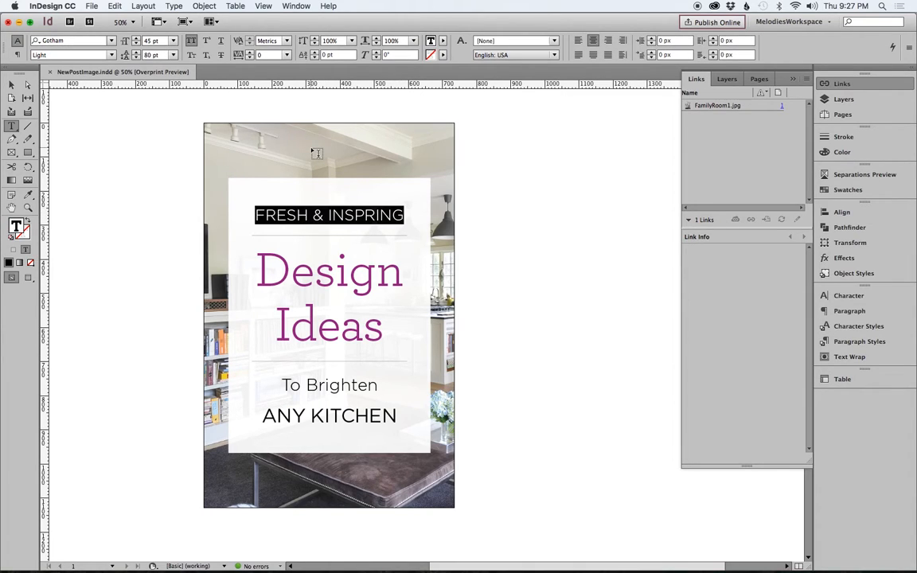
type("SIMP")
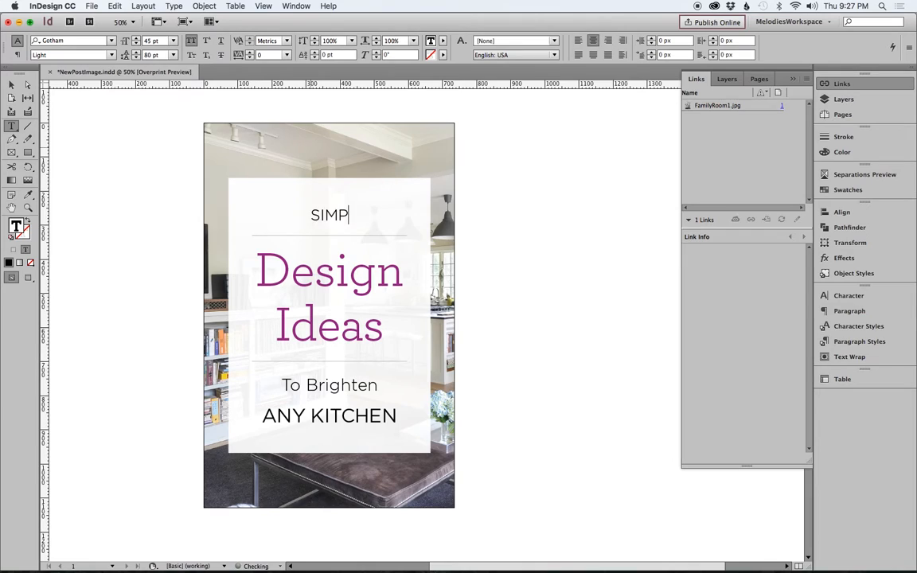
type("LE & ELEGANT")
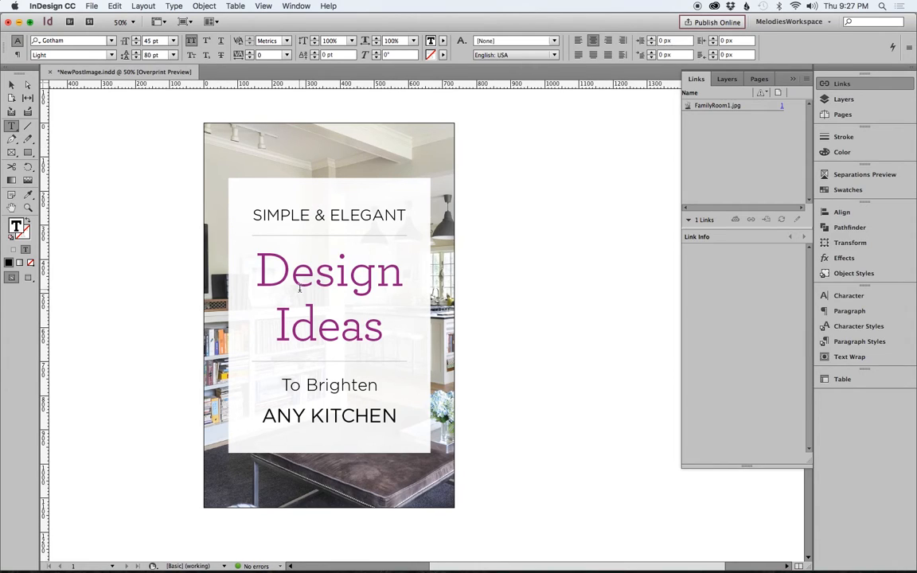
Replace the purple "Design Ideas" title with "Storage Solutions".
left_click_drag(384, 326, 274, 245)
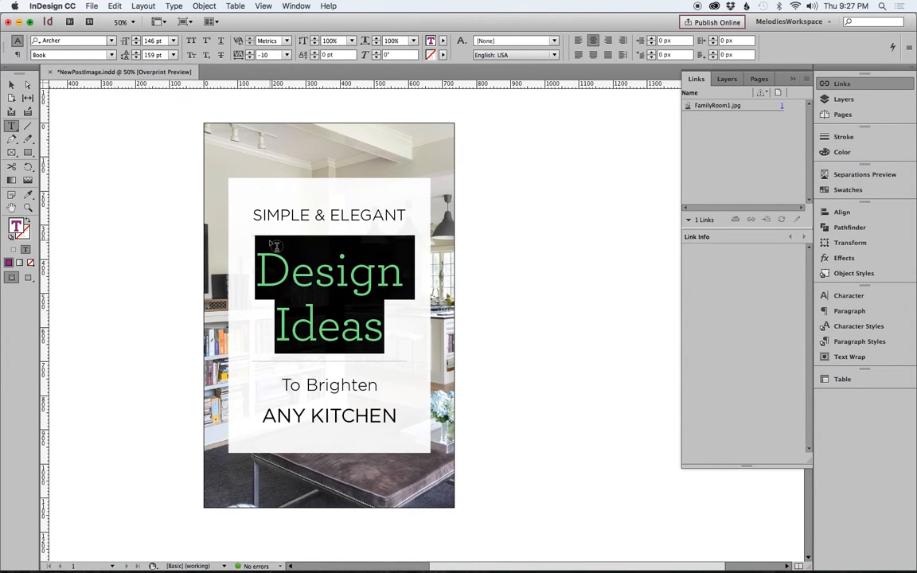
type("Sotr")
key("BackSpace")
key("BackSpace")
key("BackSpace")
type("torage ")
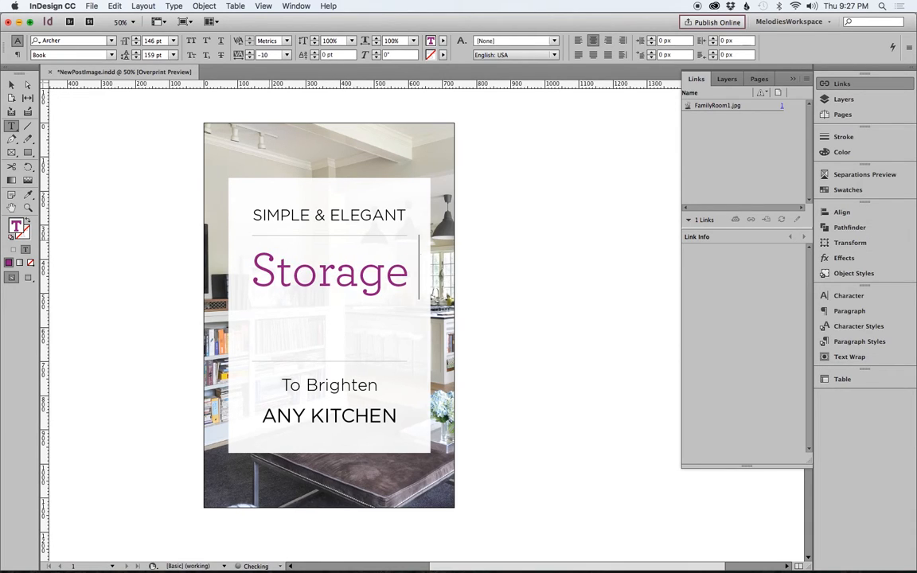
type("Solutions")
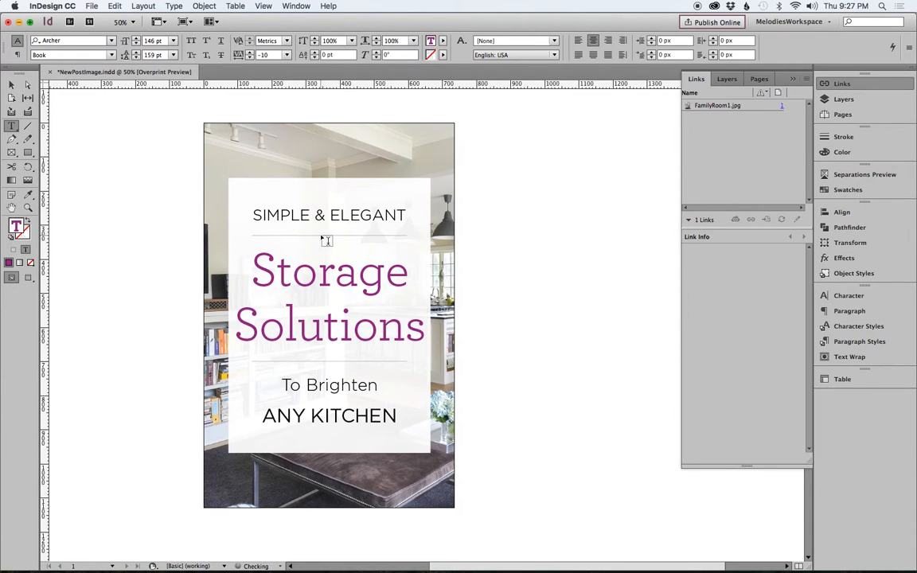
Set the "Storage Solutions" title's font size to 126 pt and its leading to 156 pt.
left_click_drag(425, 330, 279, 220)
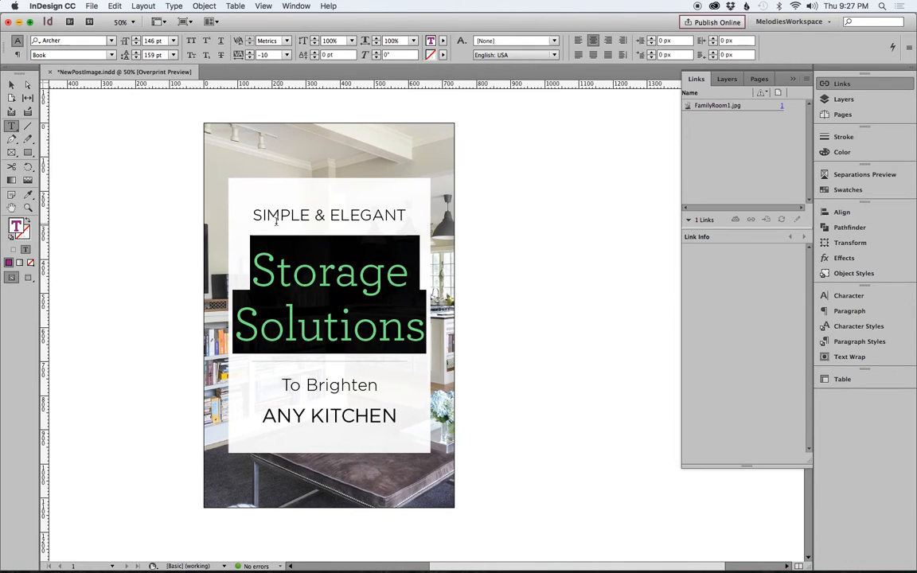
left_click(150, 41)
type("126")
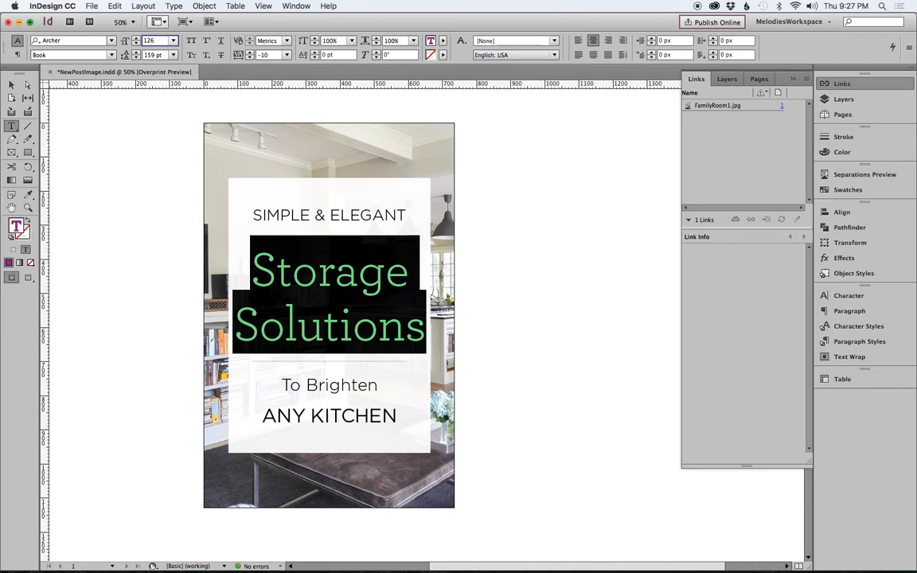
key("Return")
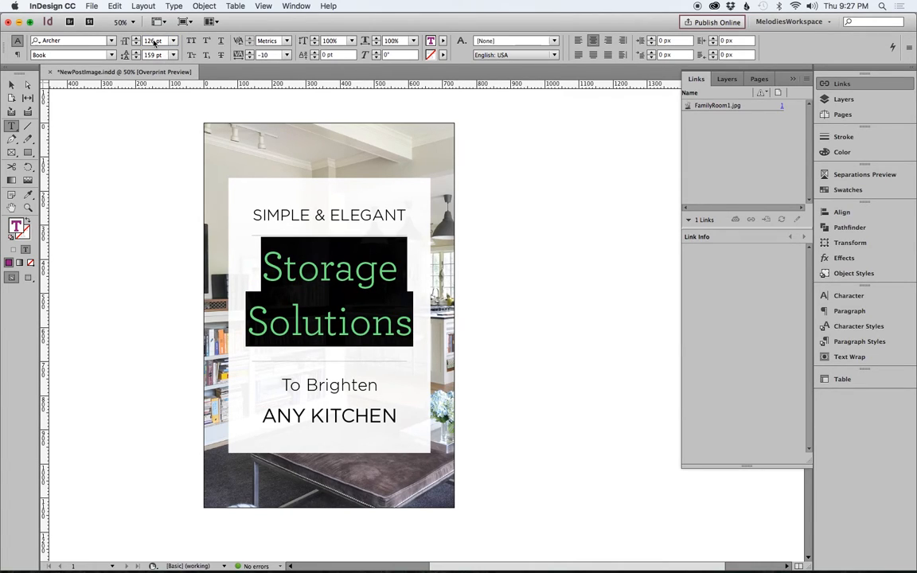
left_click(146, 40)
left_click(148, 56)
type("156")
key("Return")
Move the title's text frame down about 13 px to center it between the two divider lines, and deselect it.
left_click(12, 84)
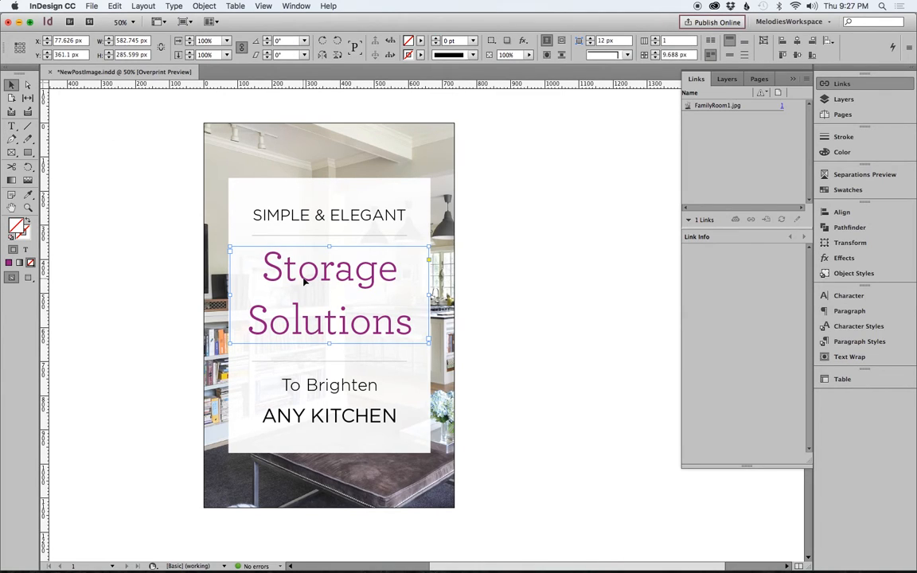
left_click_drag(304, 281, 305, 286)
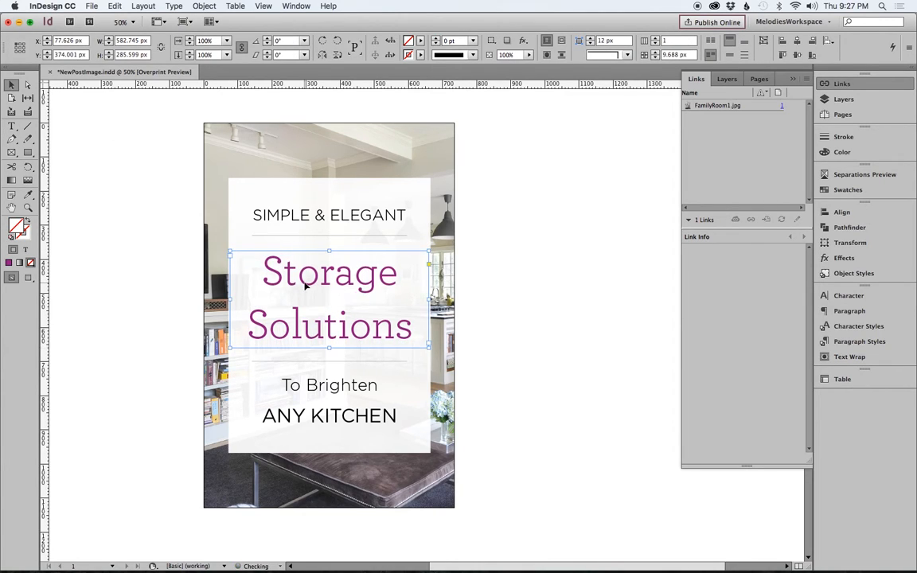
left_click(172, 272)
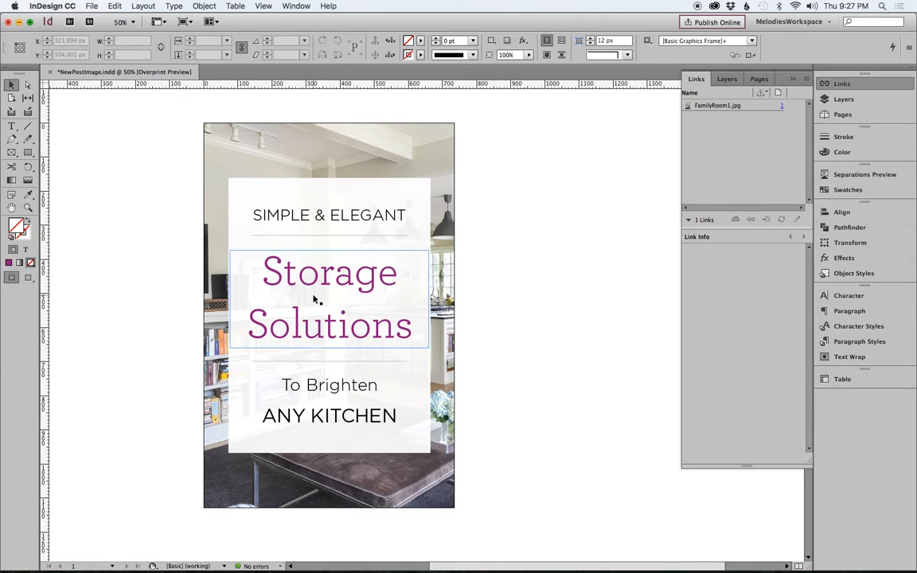
Replace the two lines below the title, "To Brighten" with "For Your" and "ANY KITCHEN" with "FAMILY ROOM".
left_click(14, 128)
left_click(382, 386)
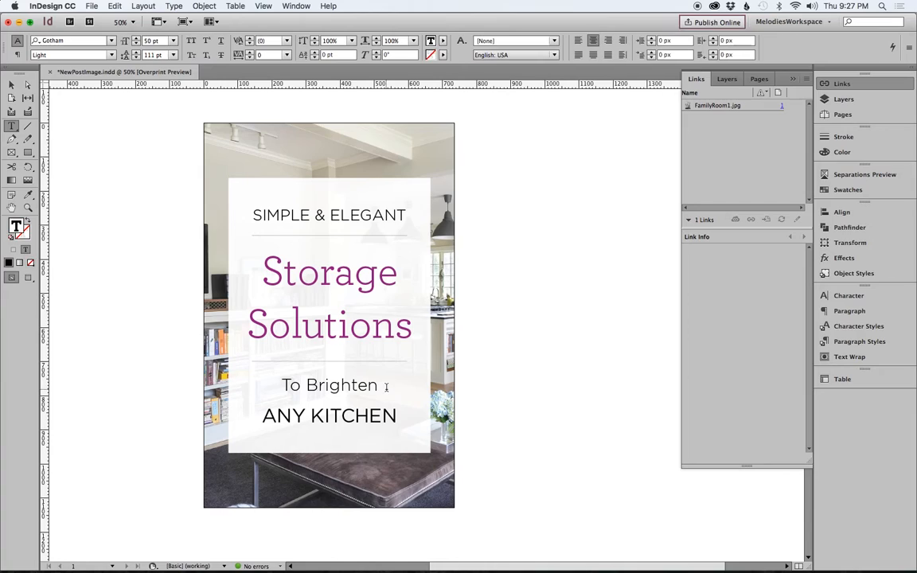
triple_click(382, 386)
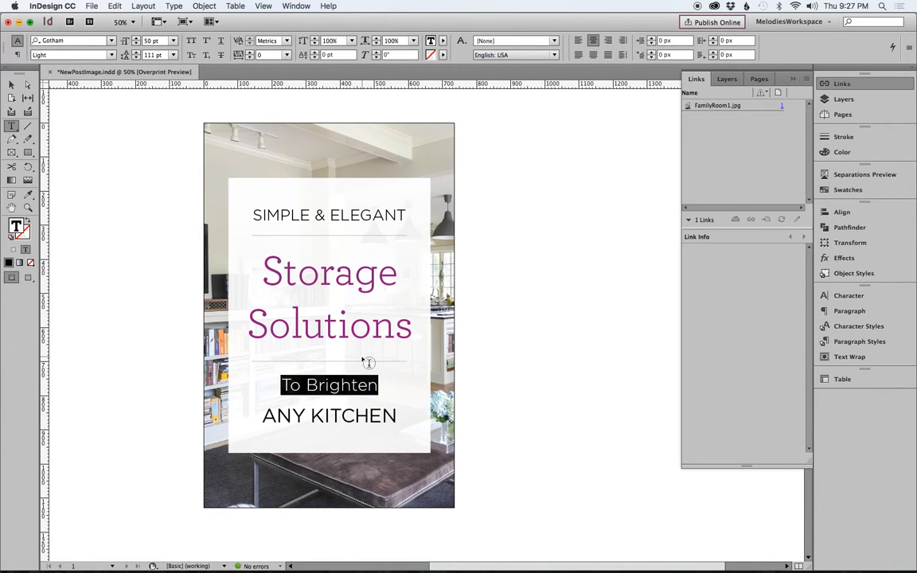
type("For Your")
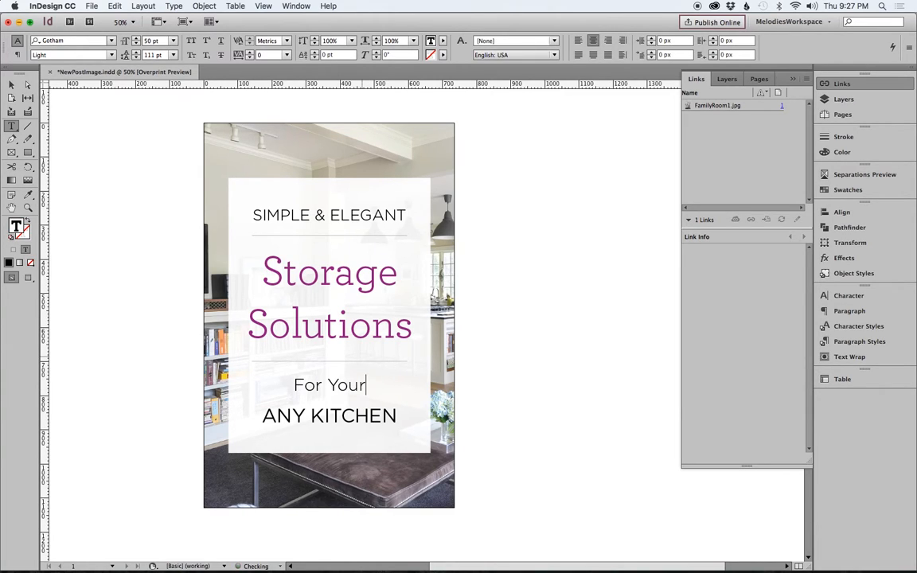
left_click_drag(397, 418, 377, 385)
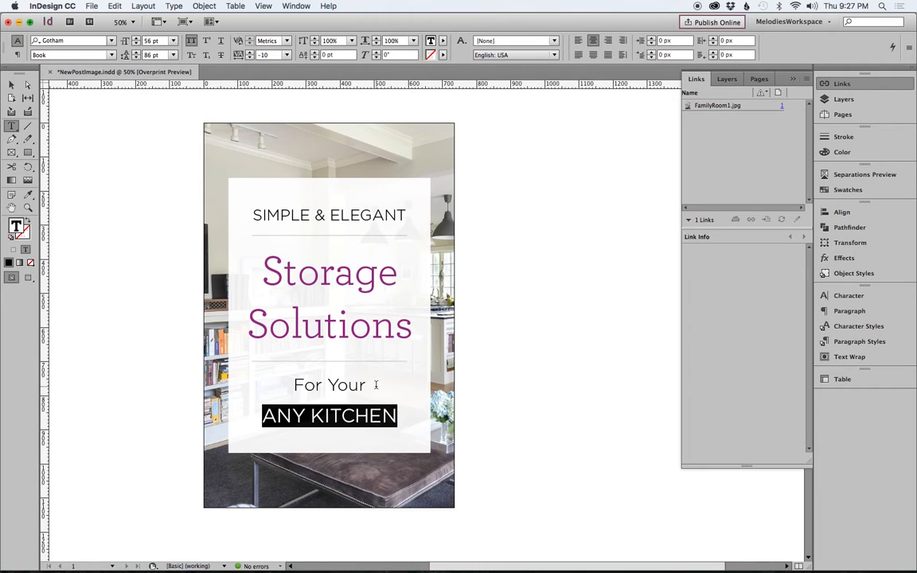
type("FAMILY ROOM")
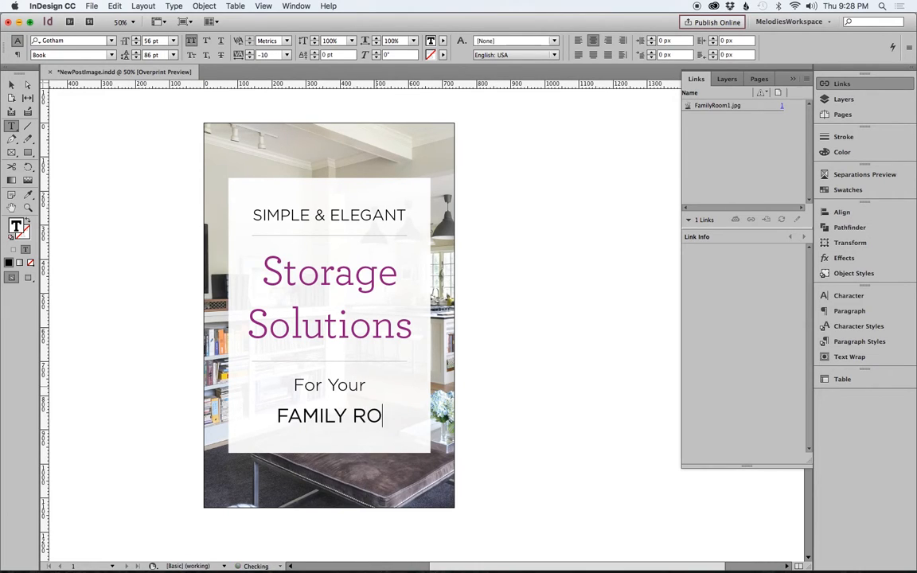
Finish editing the text, deselect everything, and save the document.
left_click(11, 84)
left_click(111, 128)
left_click(92, 6)
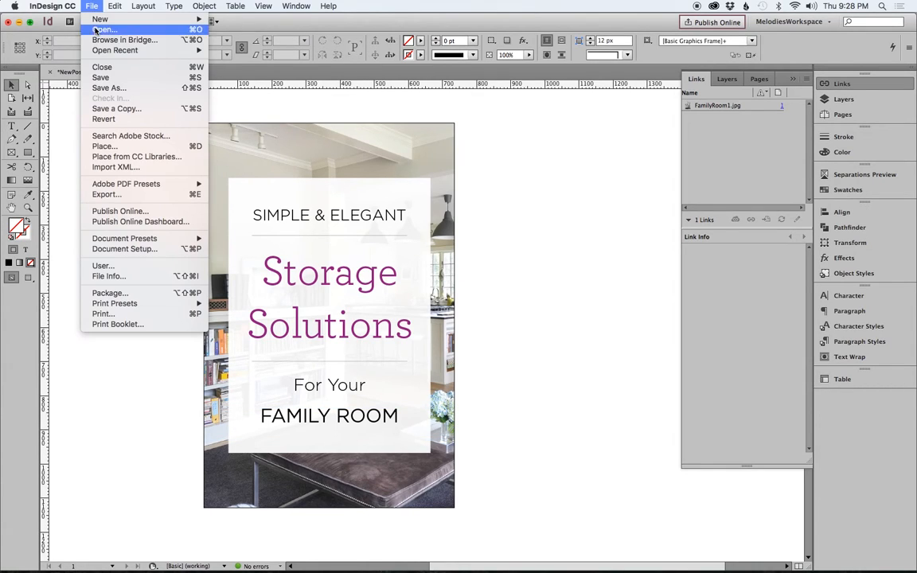
left_click(95, 85)
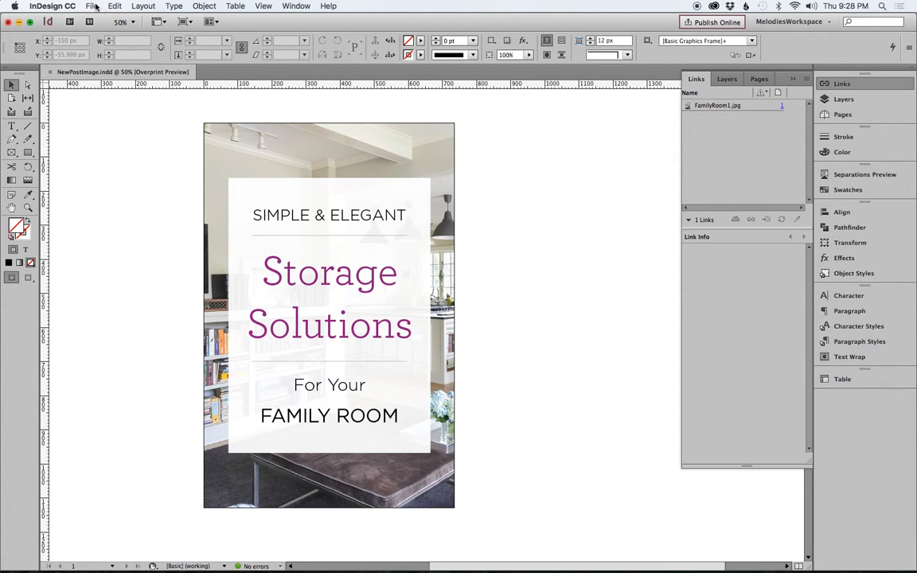
Export page 1 as the JPEG NewPostImage in the project folder, at Maximum quality, 72 ppi, Baseline and RGB.
left_click(88, 6)
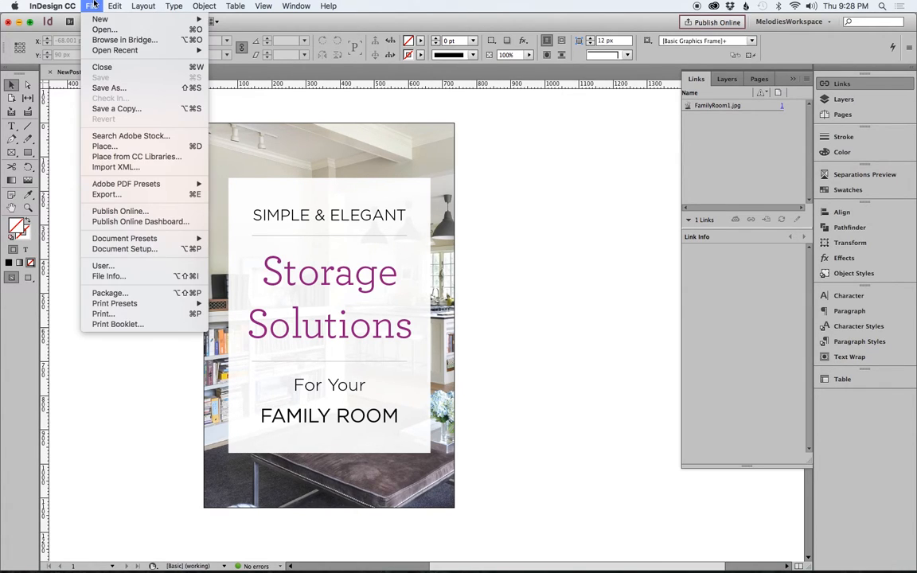
left_click(103, 195)
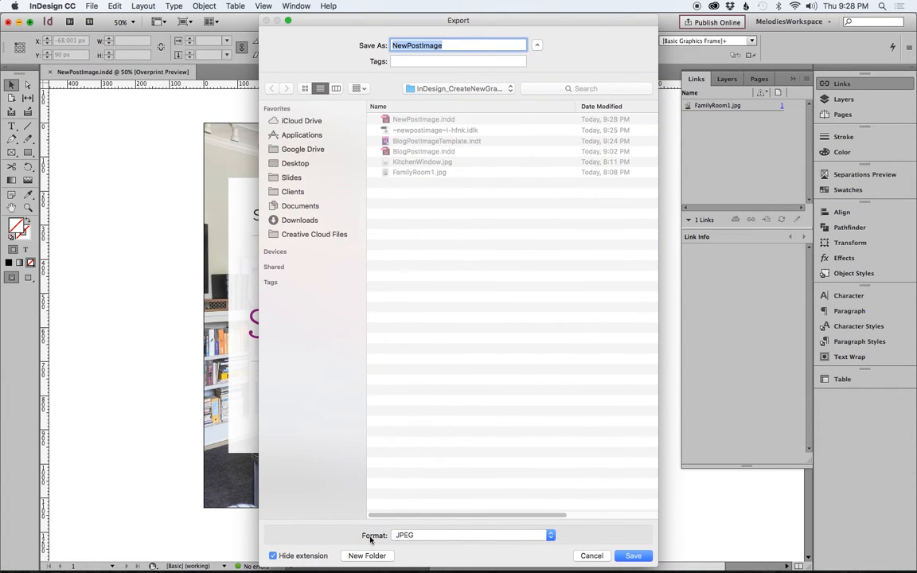
left_click(418, 537)
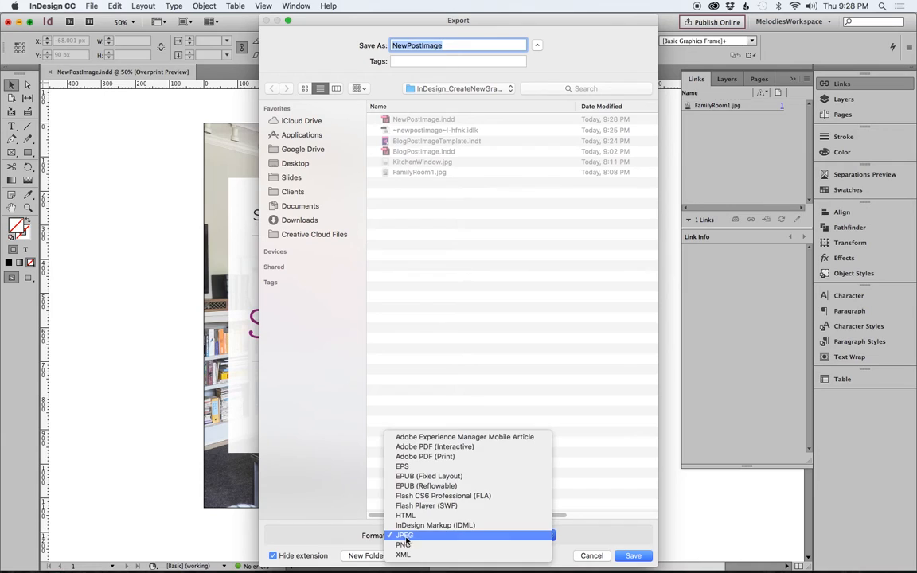
left_click(415, 539)
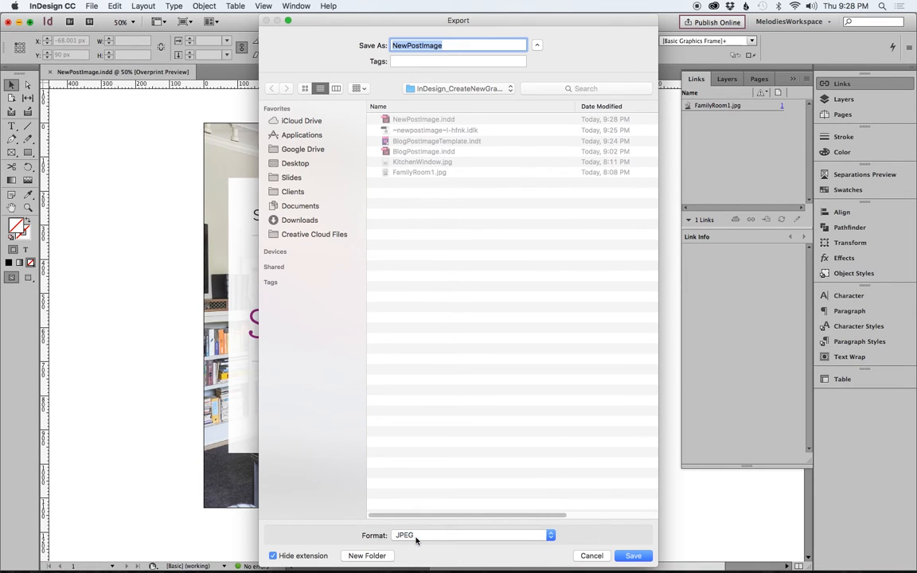
left_click(633, 556)
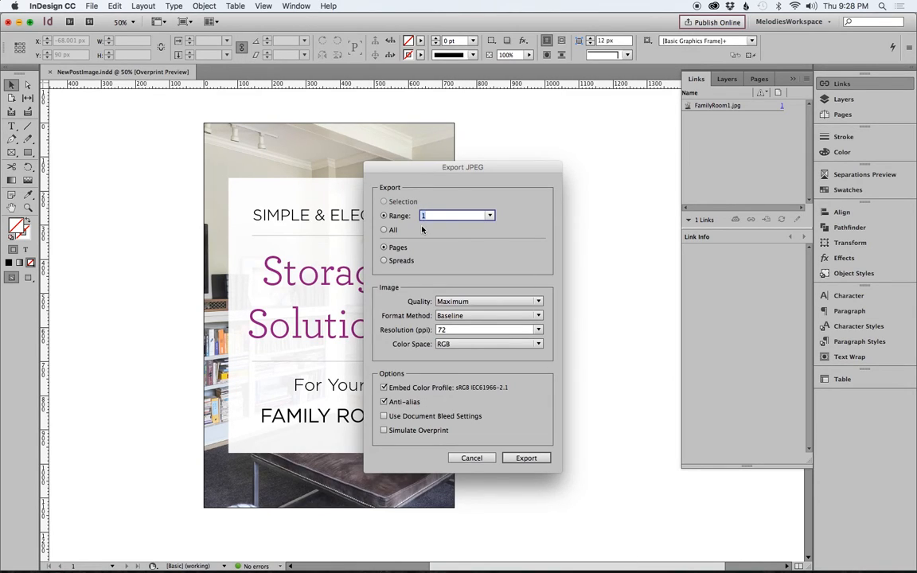
left_click(526, 457)
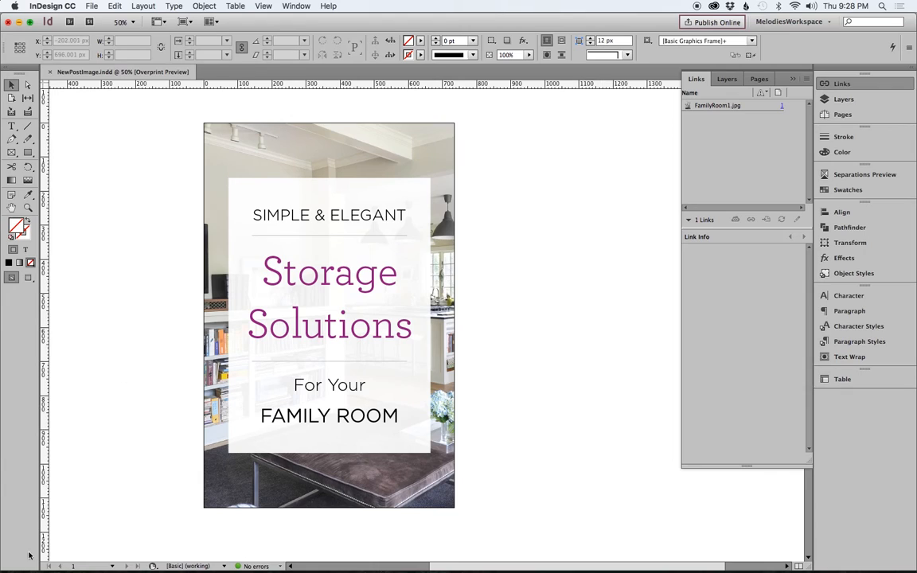
Switch to Finder, open NewPostImage.jpg from the InDesign_CreateNewGraphic folder in Preview, and fit its window to view the whole image.
left_click(70, 568)
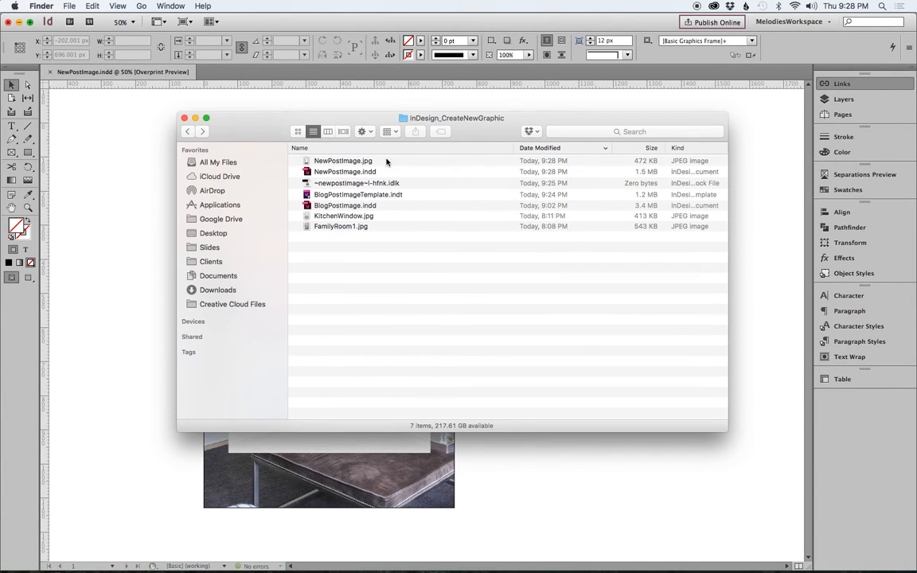
double_click(355, 162)
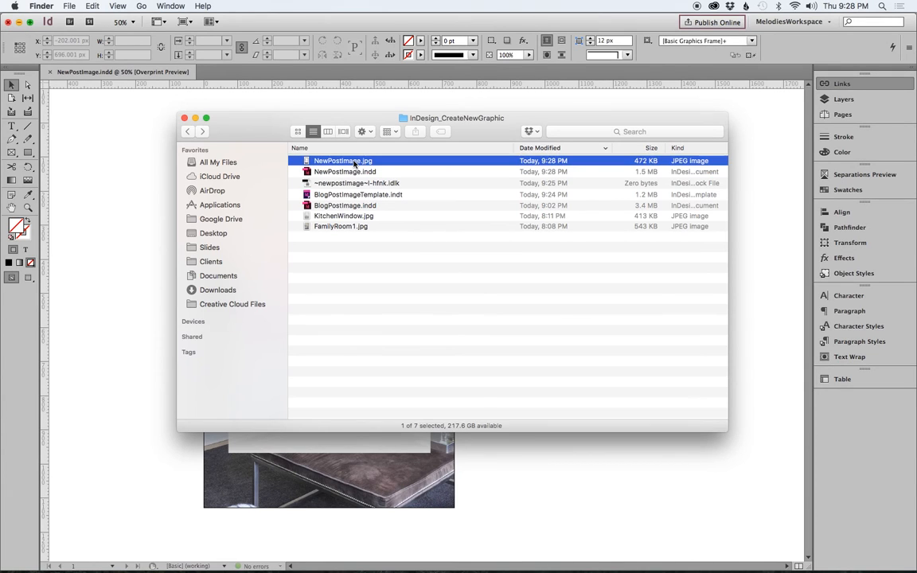
left_click_drag(334, 552, 302, 516)
left_click_drag(236, 21, 318, 38)
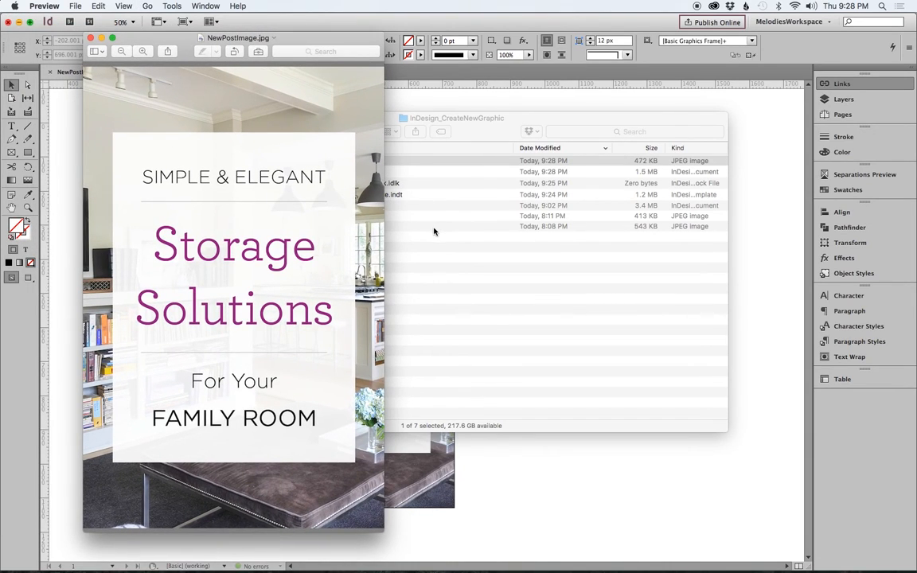
Minimize the project folder window and place the exported image's window beside the InDesign page for comparison.
left_click(429, 130)
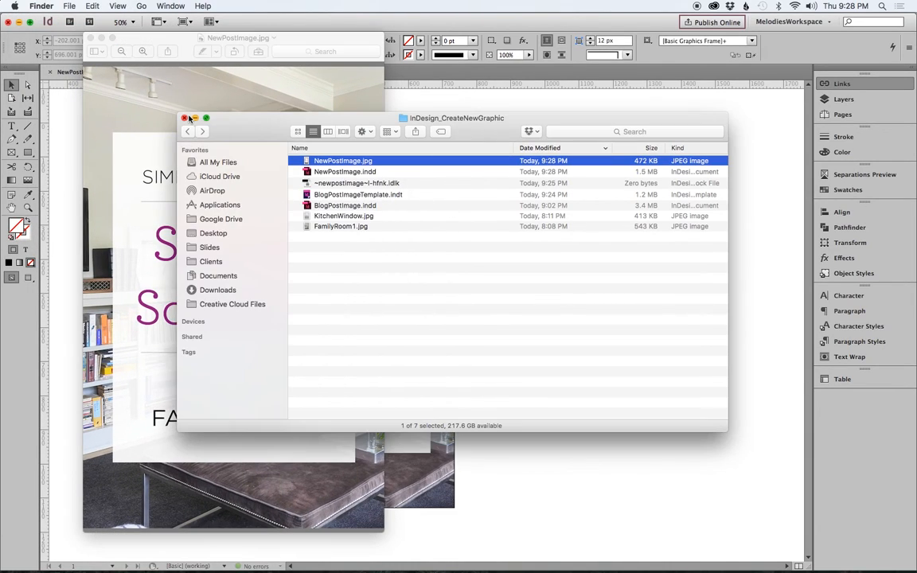
left_click(195, 119)
left_click_drag(163, 38, 555, 40)
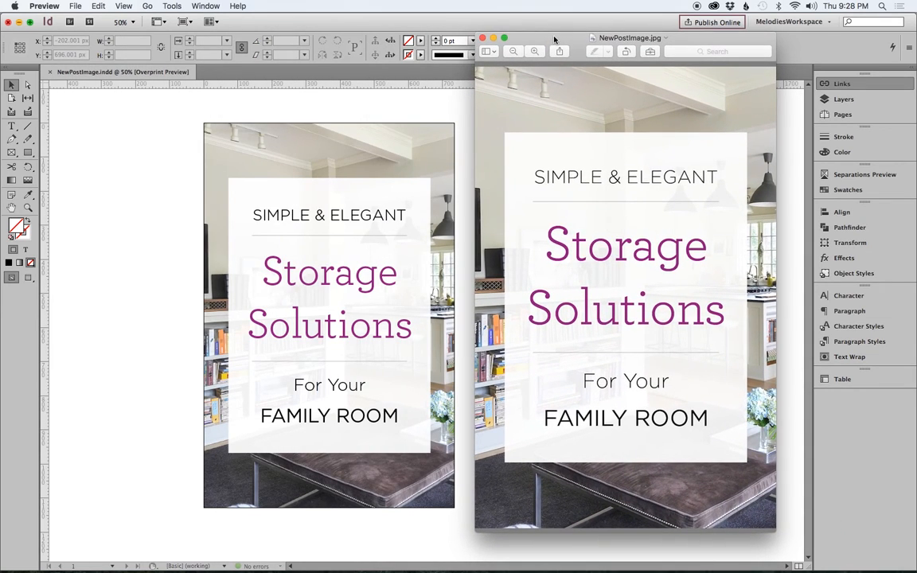